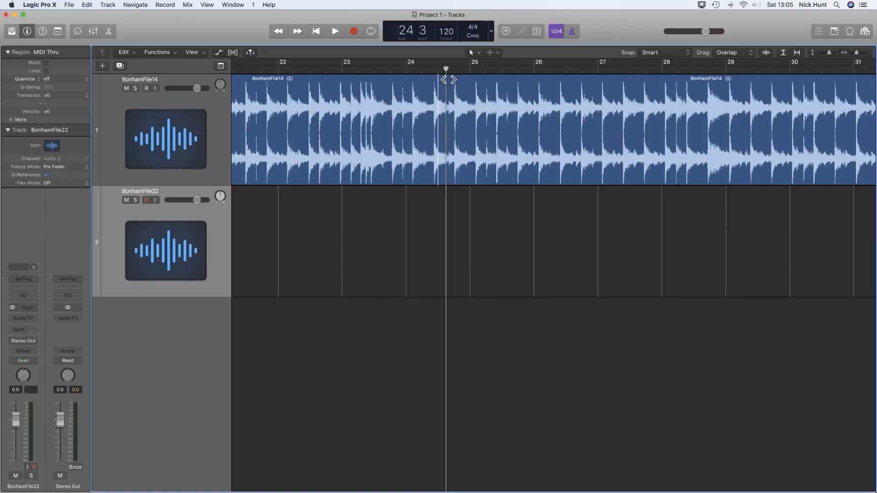
# Listen to the drum beat from bar 23.
pyautogui.moveTo(434, 70); pyautogui.dragTo(398, 70)
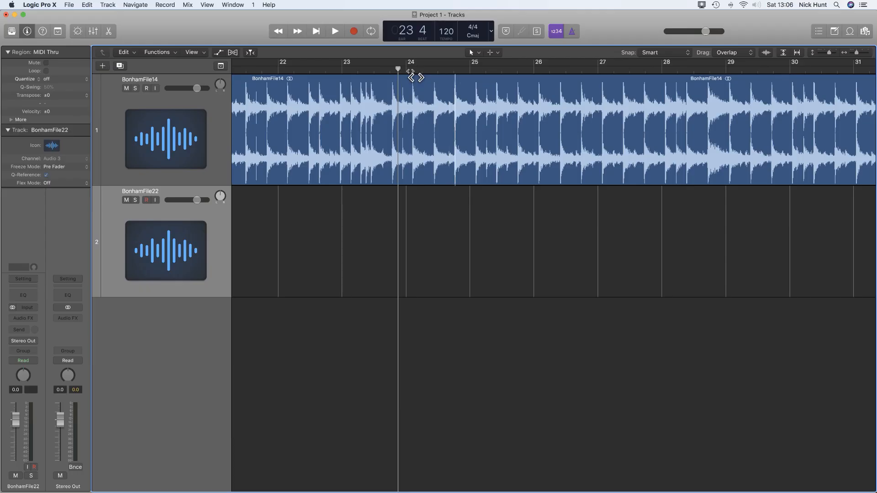
pyautogui.press('space')
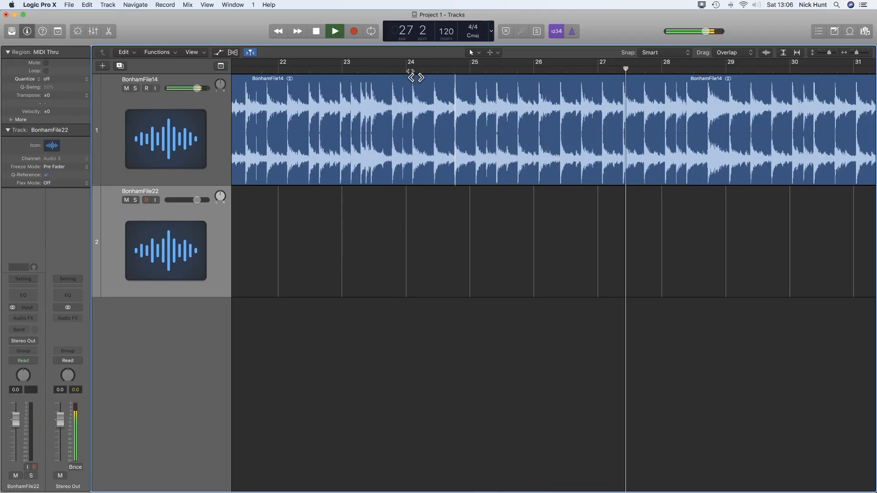
pyautogui.press('space')
# Select bars 25–27 of BonhamFile14, cycle and audition them, then crop the region to them.
pyautogui.moveTo(462, 131); pyautogui.dragTo(551, 130)
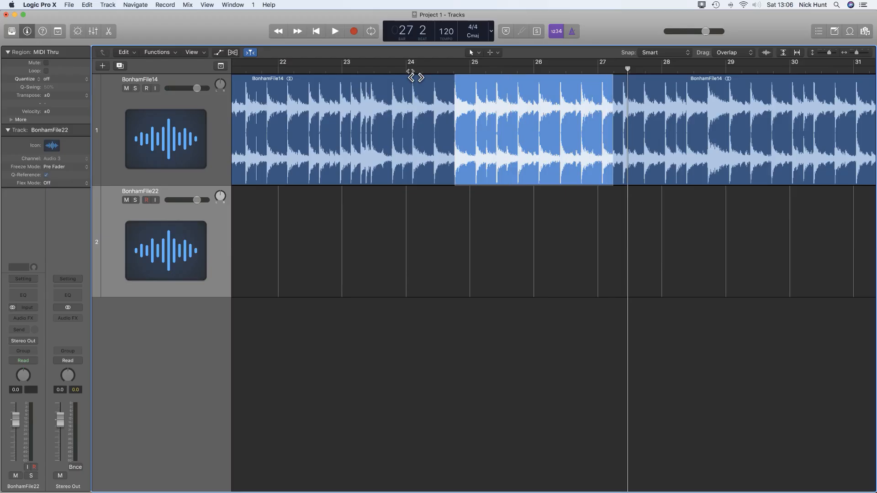
pyautogui.moveTo(618, 130); pyautogui.dragTo(624, 130)
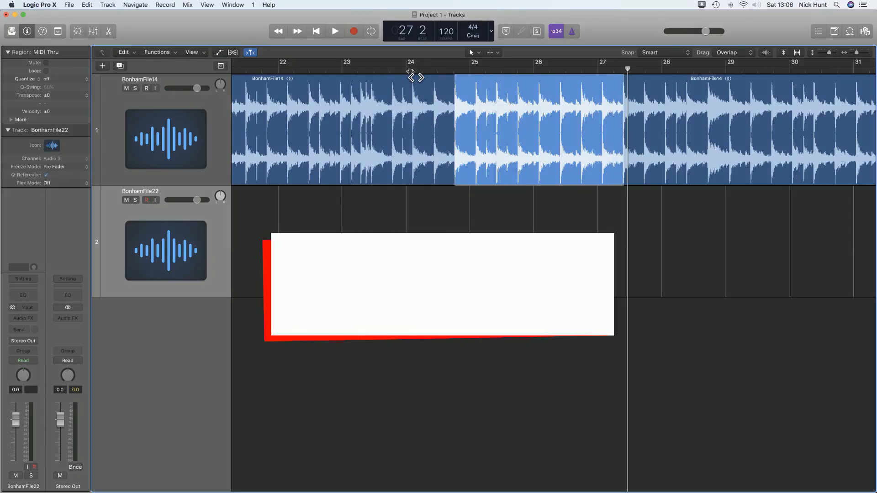
pyautogui.press('cmd+u')
pyautogui.press('space')
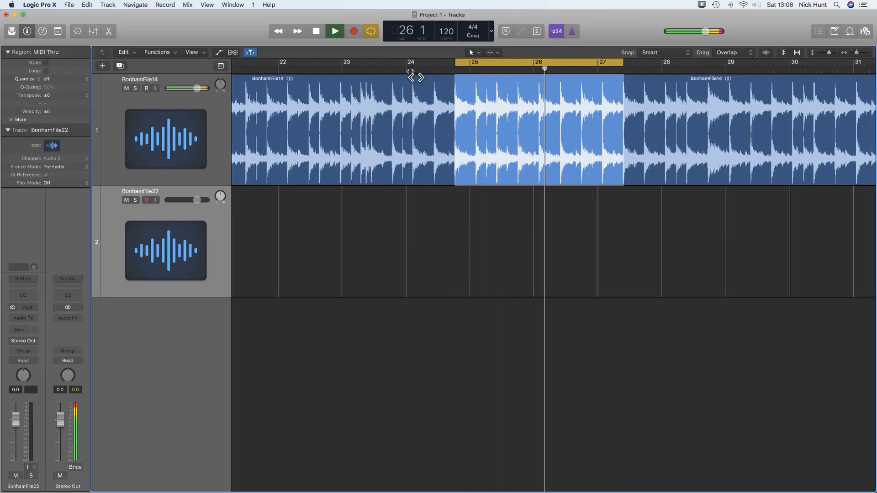
pyautogui.press('space')
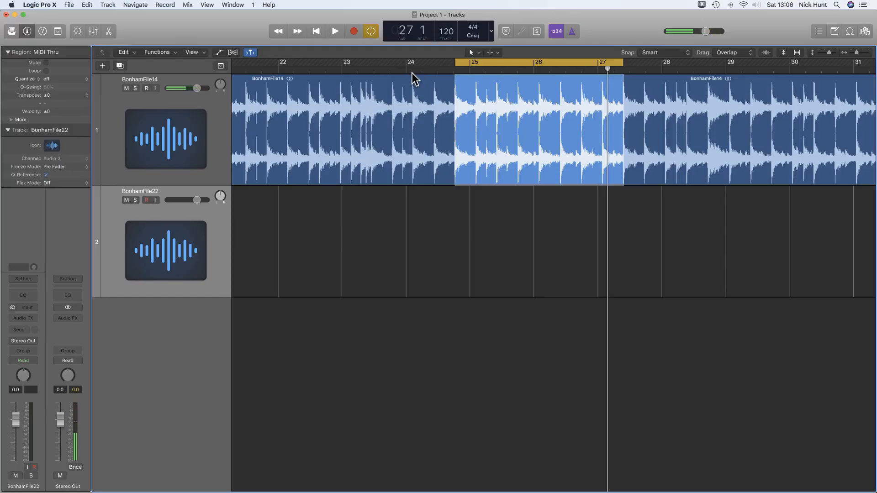
pyautogui.hotkey('ctrl', 'c')
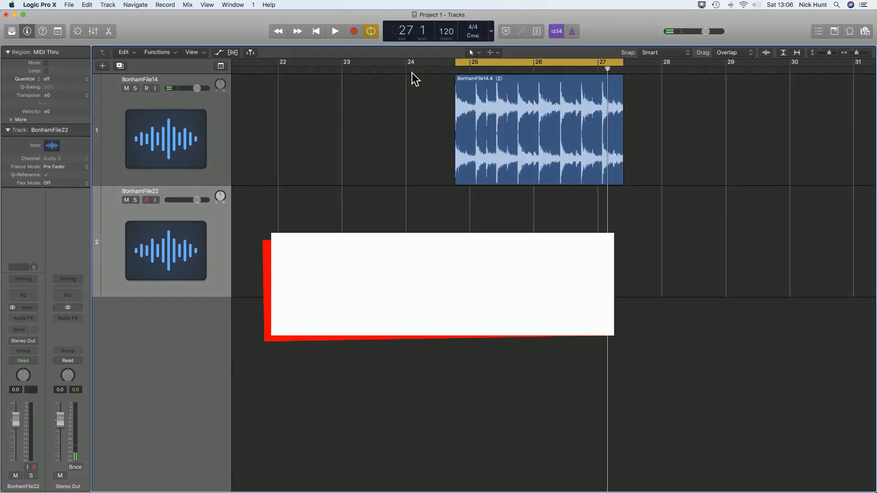
# With cycle off, shuffle the cropped region left to bar 1 and zoom to fit it.
pyautogui.press('super+backslash')
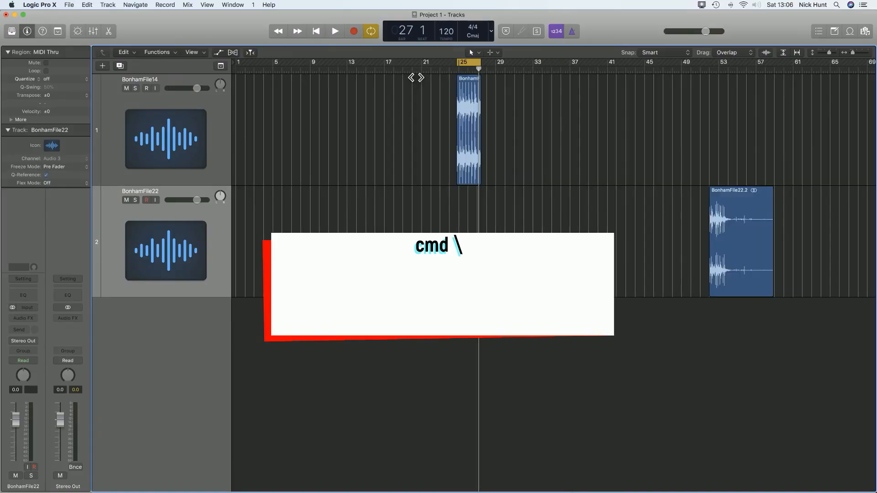
pyautogui.press('c')
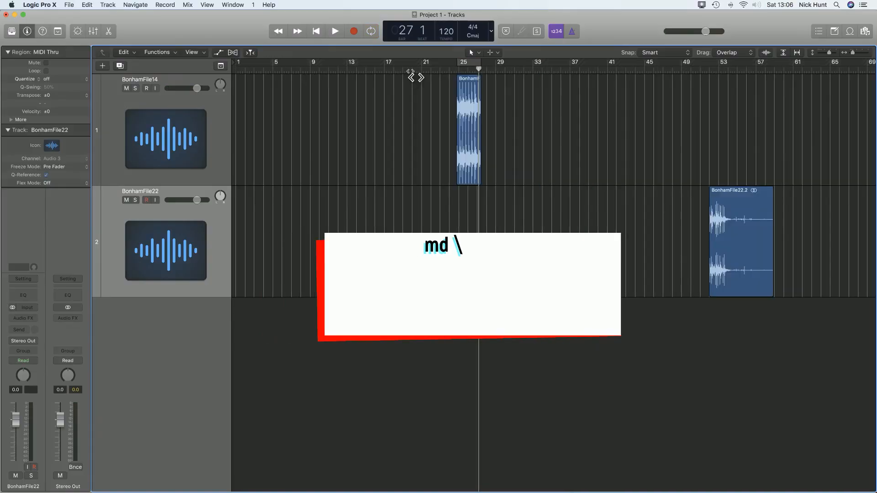
pyautogui.click(473, 117)
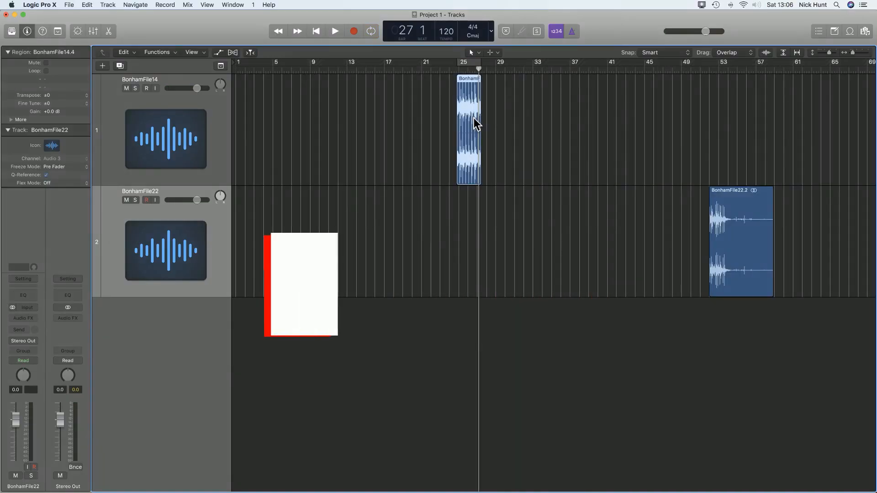
pyautogui.hotkey('alt', '[')
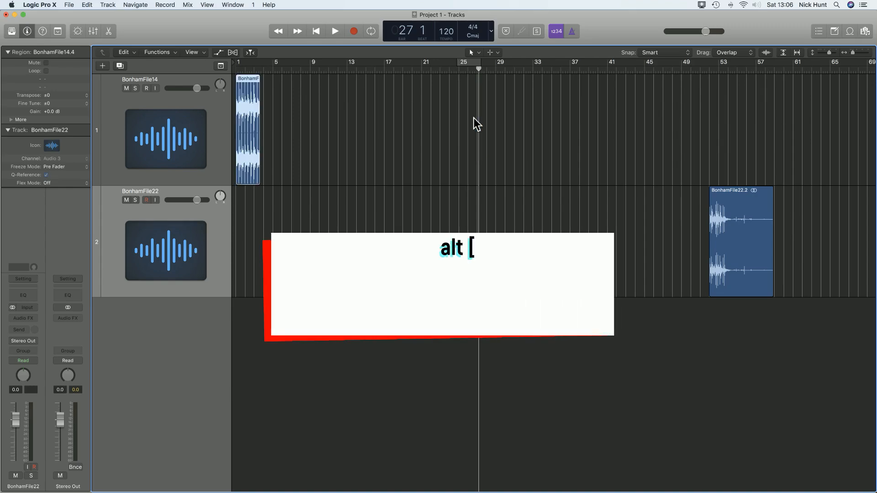
pyautogui.press('Return')
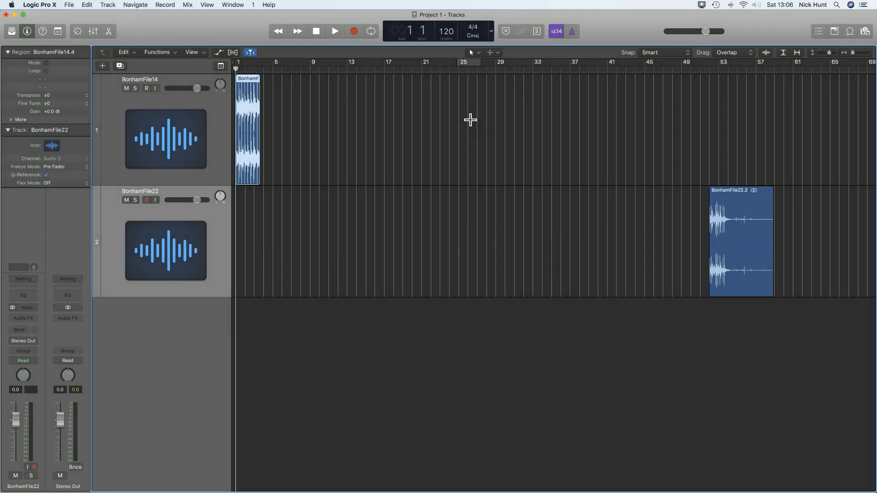
pyautogui.press('z')
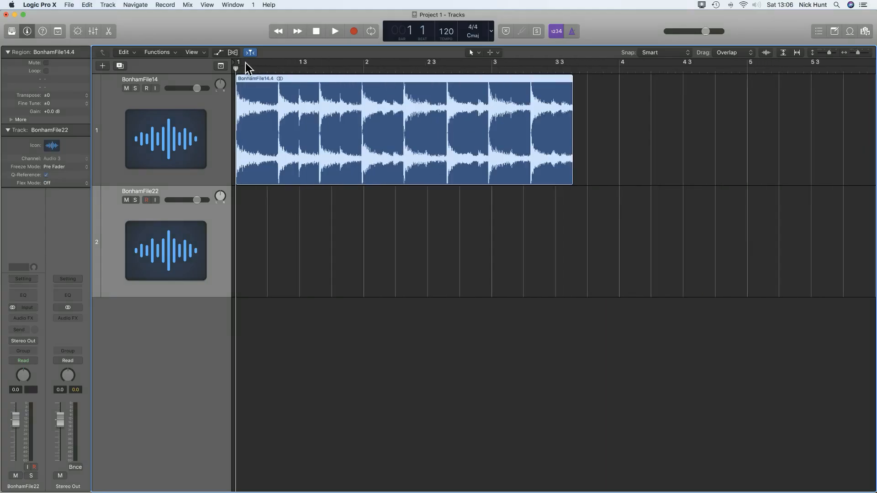
# Draw a cycle range from bar 1, audition it, then stretch its end to bar 3.
pyautogui.moveTo(240, 63); pyautogui.dragTo(487, 94)
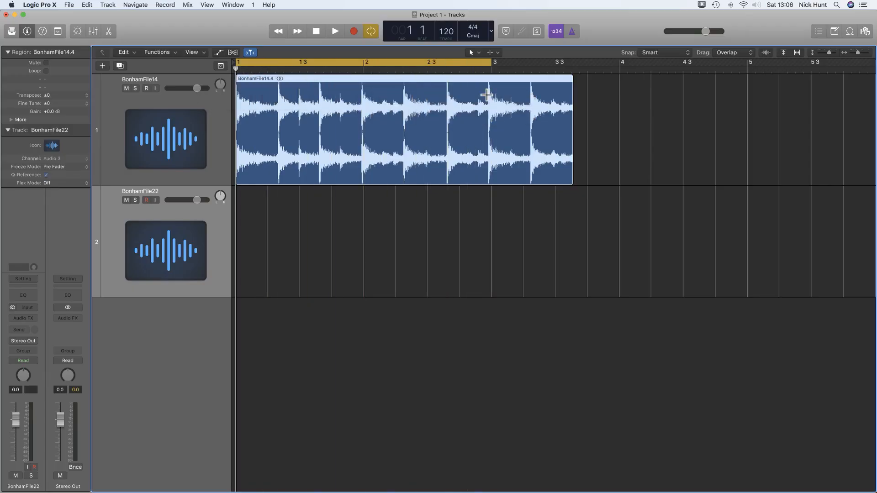
pyautogui.press('space')
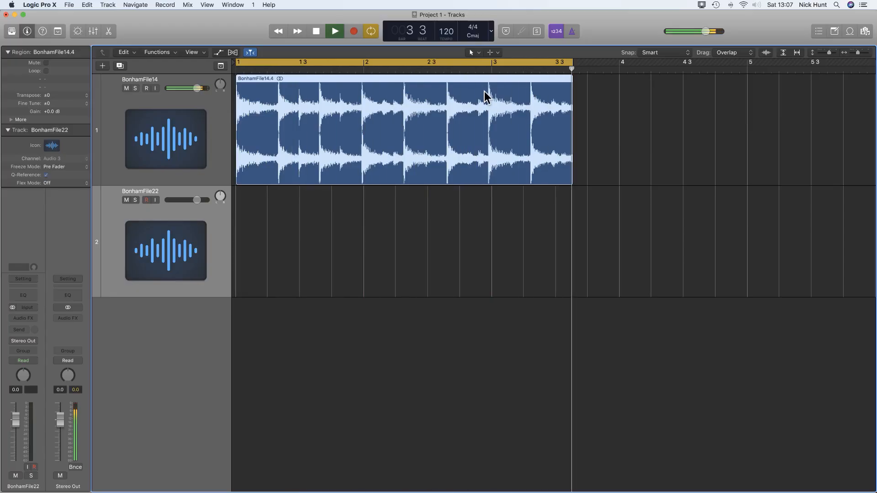
pyautogui.press('space')
pyautogui.moveTo(574, 66); pyautogui.dragTo(494, 74)
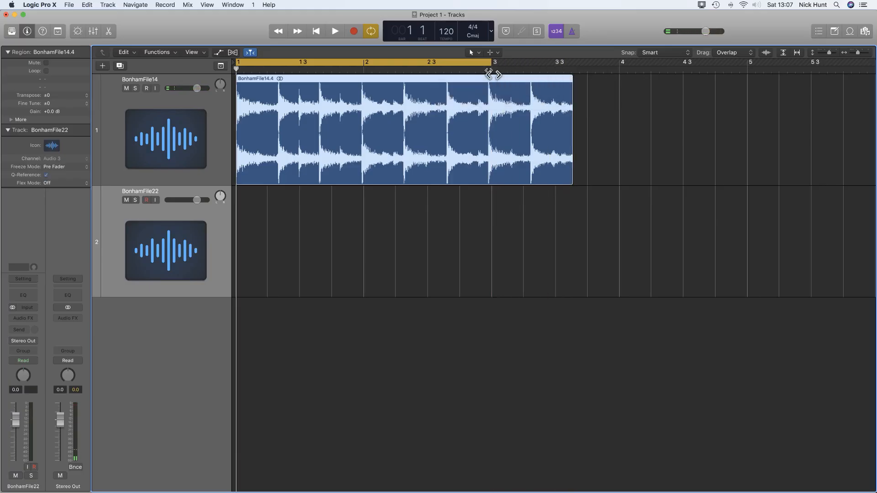
# Adjust the tempo globally using region length and locators, giving about 91 BPM.
pyautogui.click(88, 5)
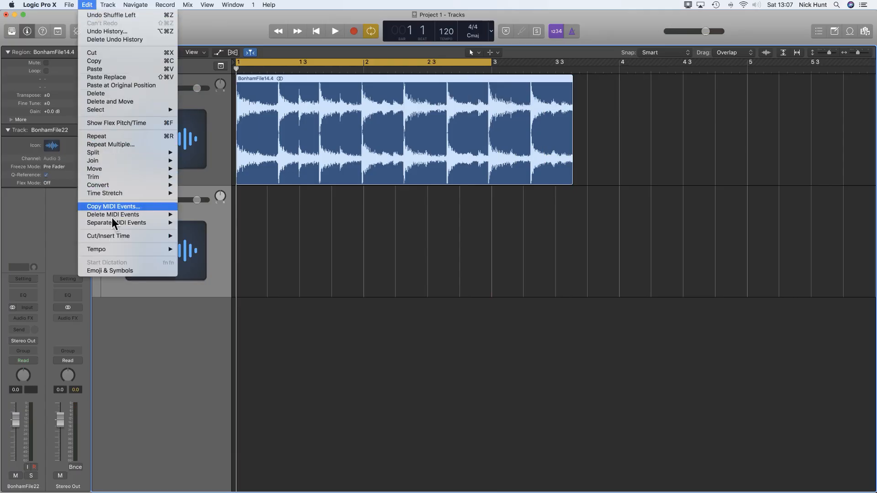
pyautogui.moveTo(113, 251)
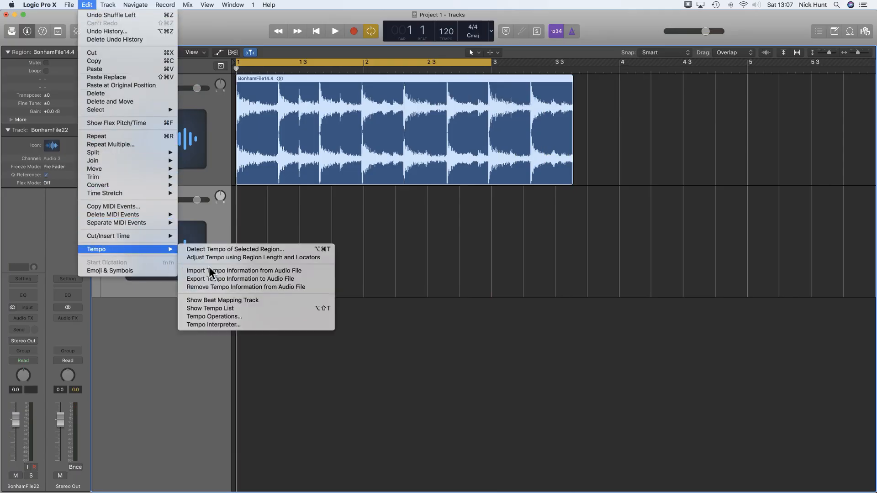
pyautogui.click(219, 258)
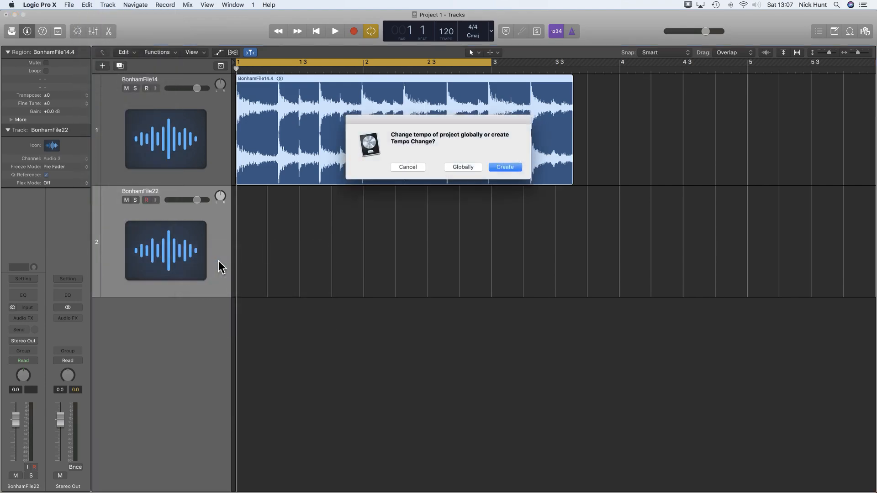
pyautogui.click(463, 167)
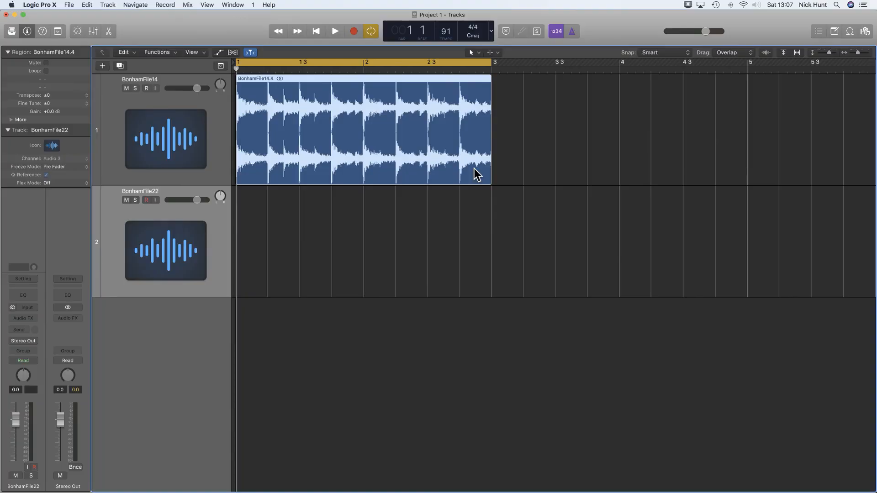
# Play the cycle while switching the LCD counter to Custom.
pyautogui.press('space')
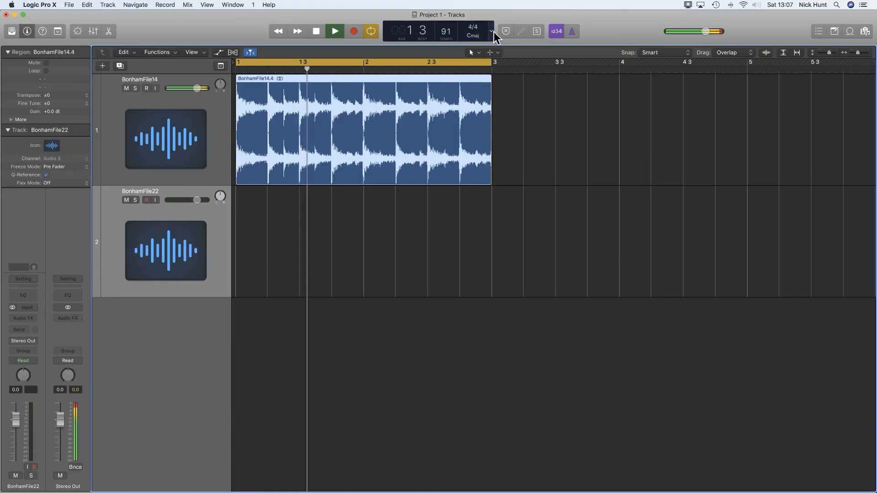
pyautogui.click(491, 31)
pyautogui.click(501, 90)
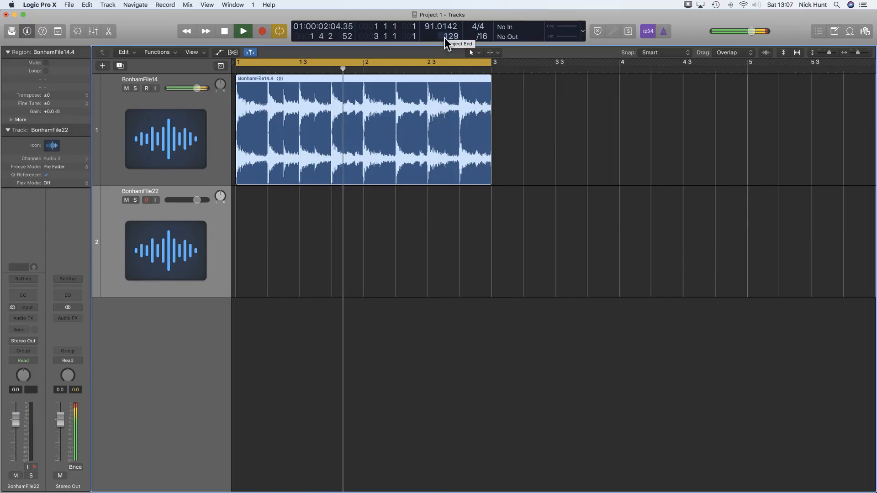
pyautogui.press('space')
# Convert the drum region to a new audio file named 'Bon Loop'.
pyautogui.rightClick(389, 113)
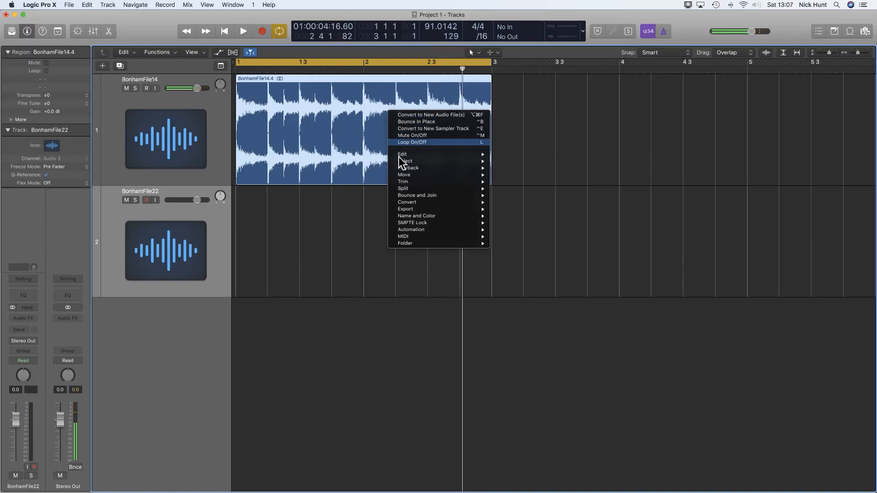
pyautogui.moveTo(463, 203)
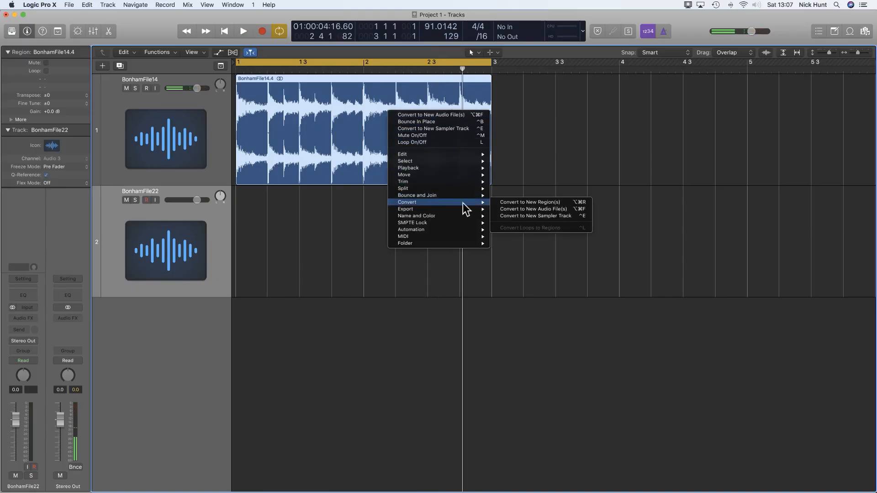
pyautogui.click(517, 209)
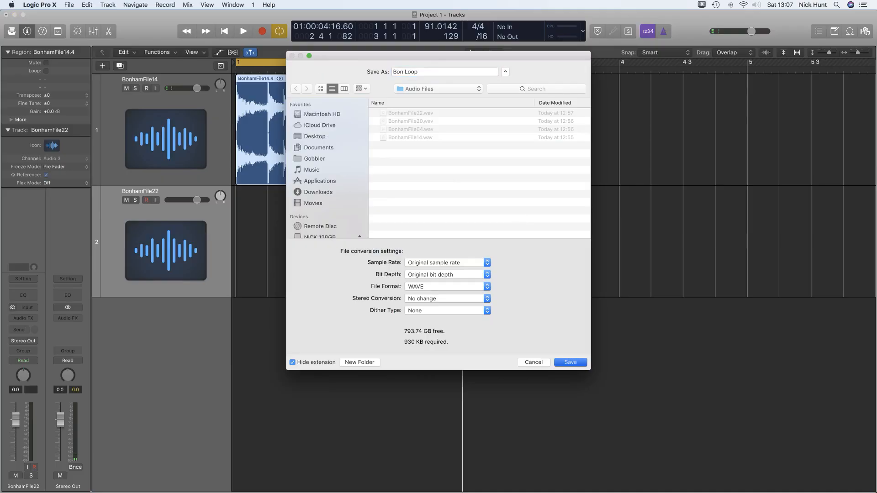
pyautogui.write('Bon Loop')
pyautogui.press('Return')
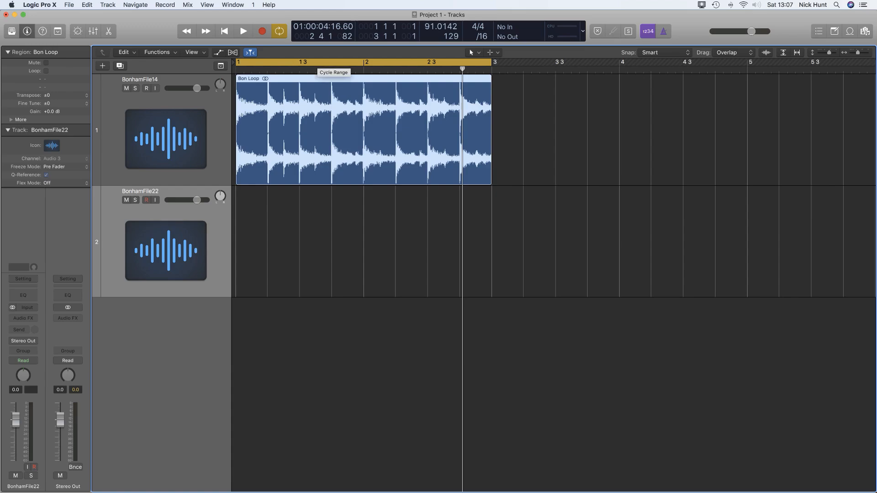
# Zoom out and shrink track heights, then drag Bon Loop into the Loop Browser.
pyautogui.press('super+Left')
pyautogui.press('super+Left')
pyautogui.press('super+Up')
pyautogui.press('super+Up')
pyautogui.press('super+Up')
pyautogui.press('super+Up')
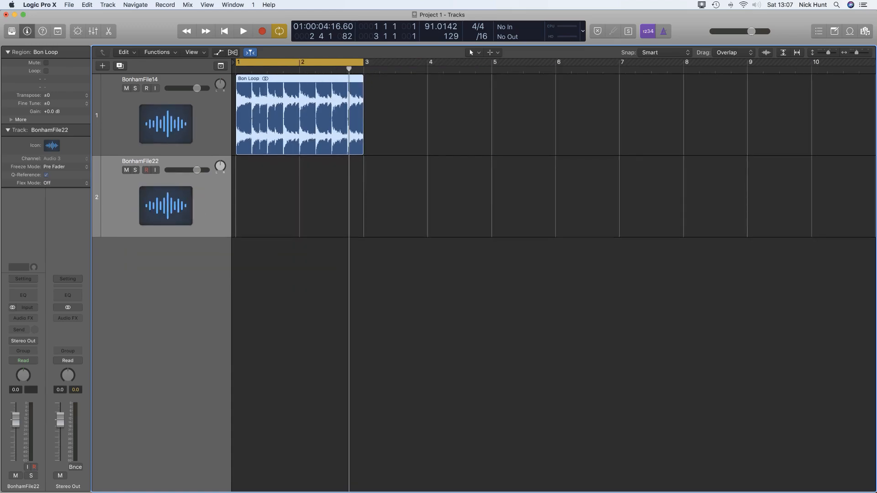
pyautogui.press('super+Up')
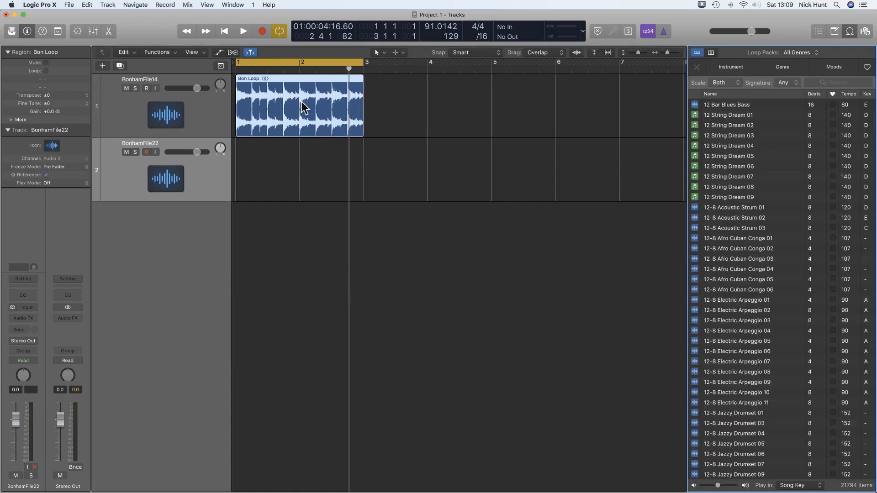
pyautogui.moveTo(290, 105); pyautogui.dragTo(797, 271)
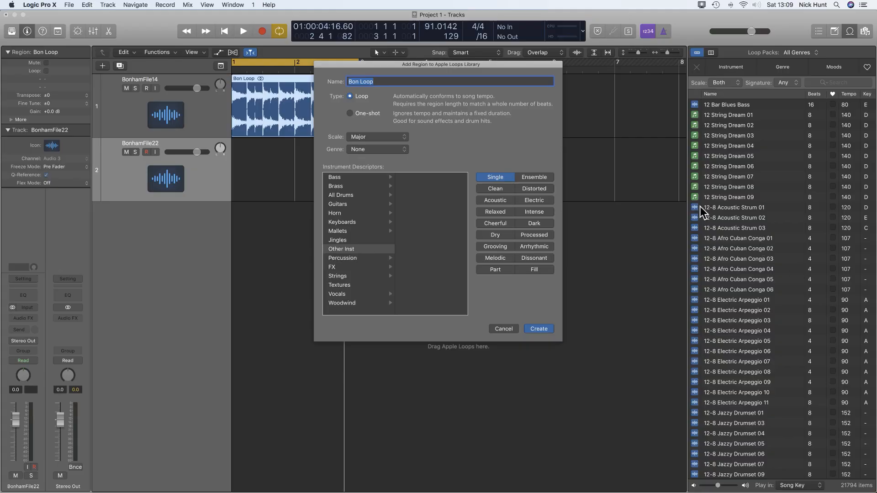
# Classify Bon Loop under All Drums, tag it Part, set scale to Neither, and create it.
pyautogui.click(342, 196)
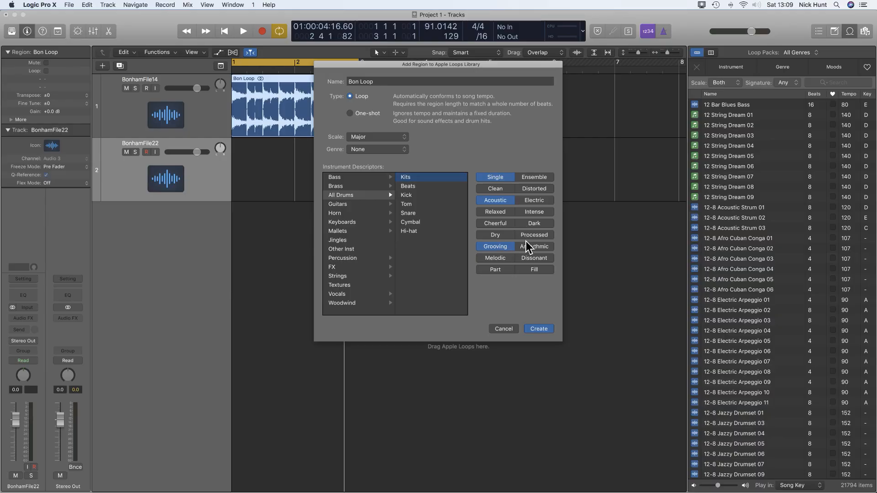
pyautogui.click(499, 271)
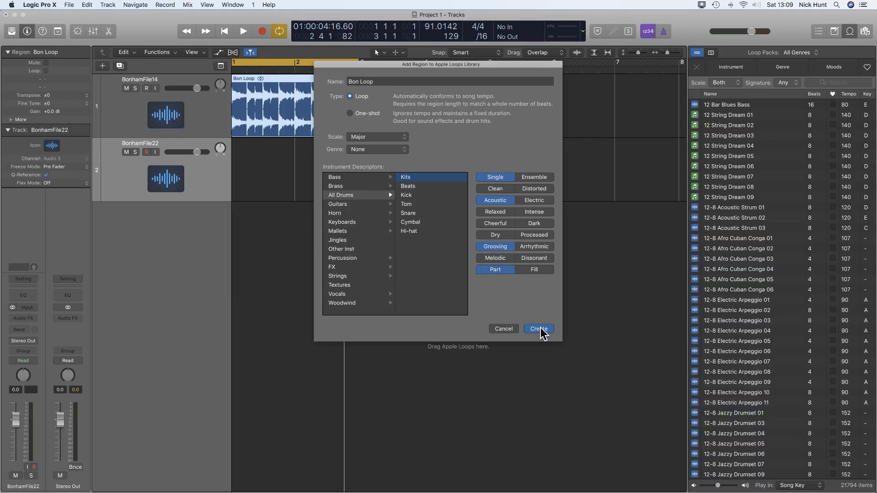
pyautogui.click(372, 138)
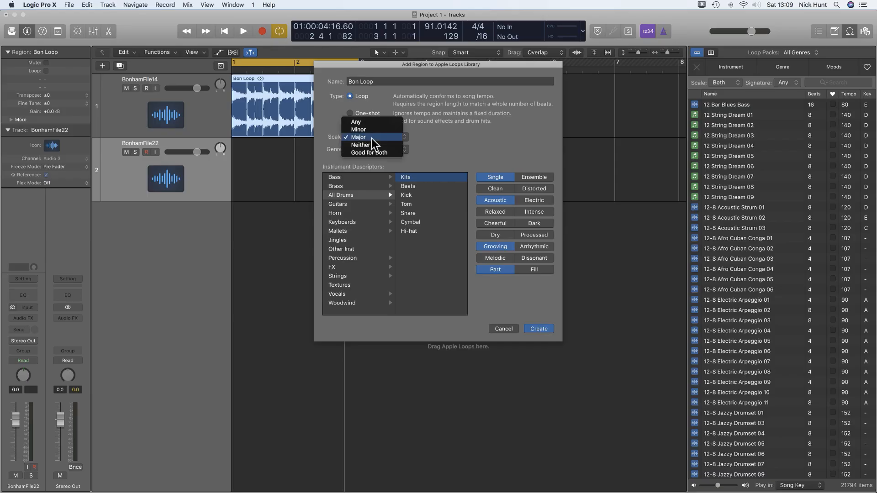
pyautogui.click(369, 147)
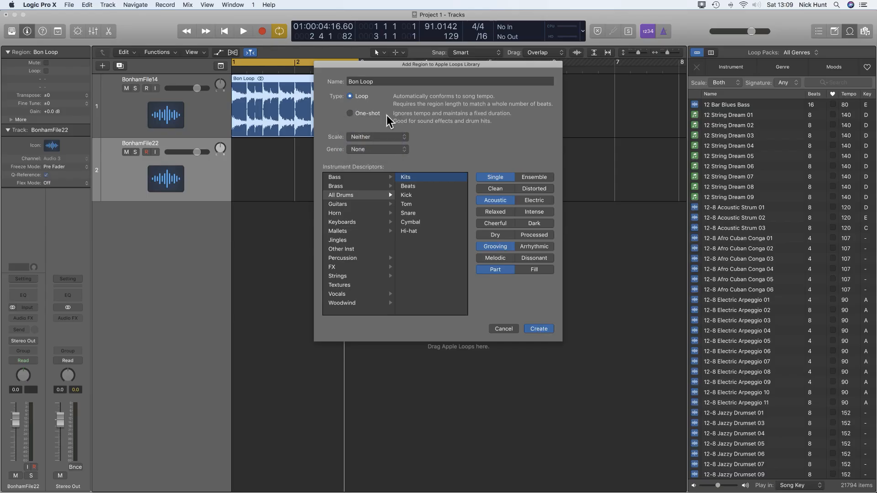
pyautogui.click(543, 332)
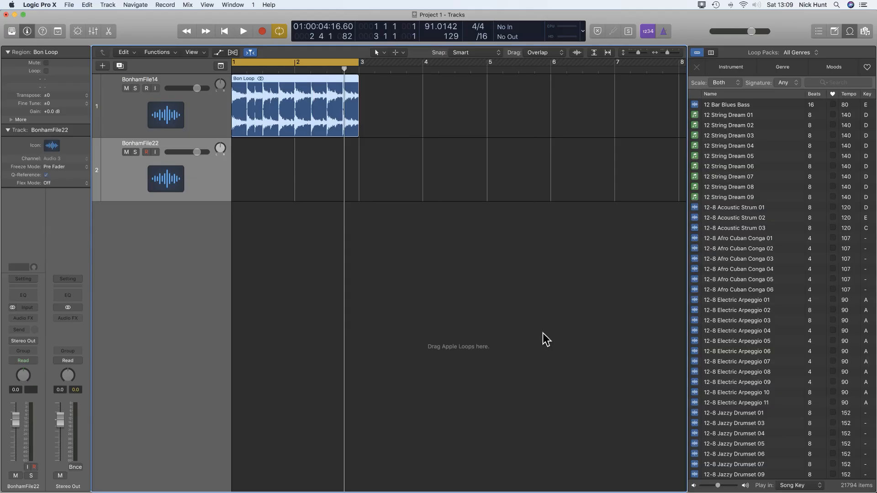
# Place Bon Loop from My Loops on track 2 at bar 1.
pyautogui.press('Return')
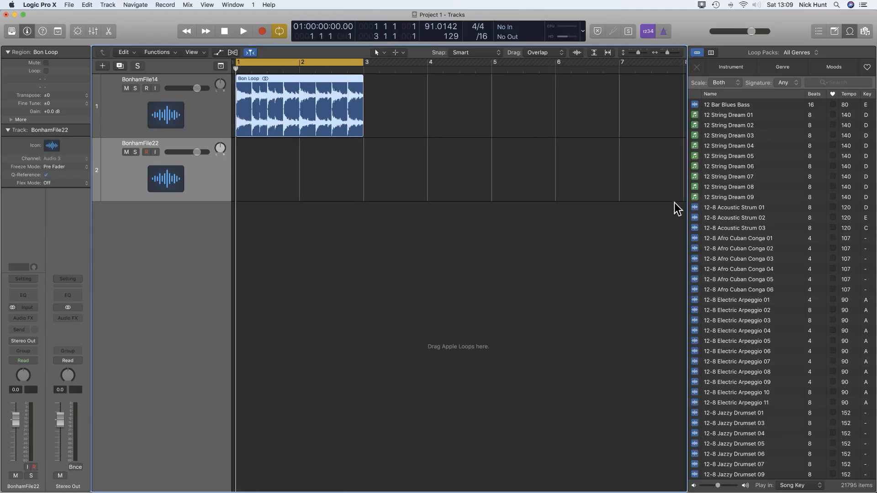
pyautogui.click(808, 54)
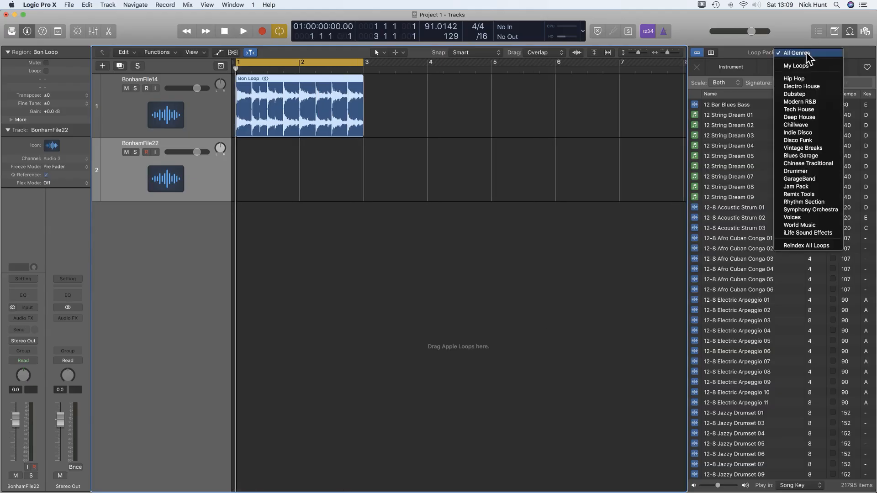
pyautogui.click(807, 67)
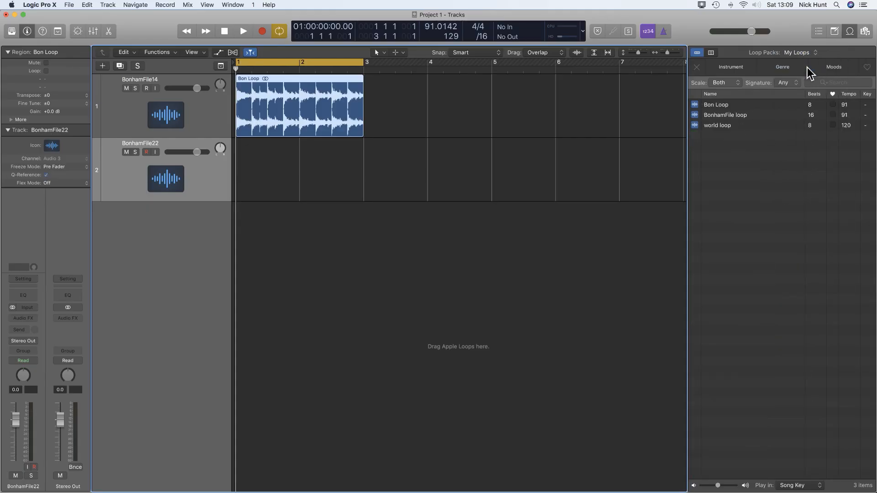
pyautogui.moveTo(718, 106); pyautogui.dragTo(251, 180)
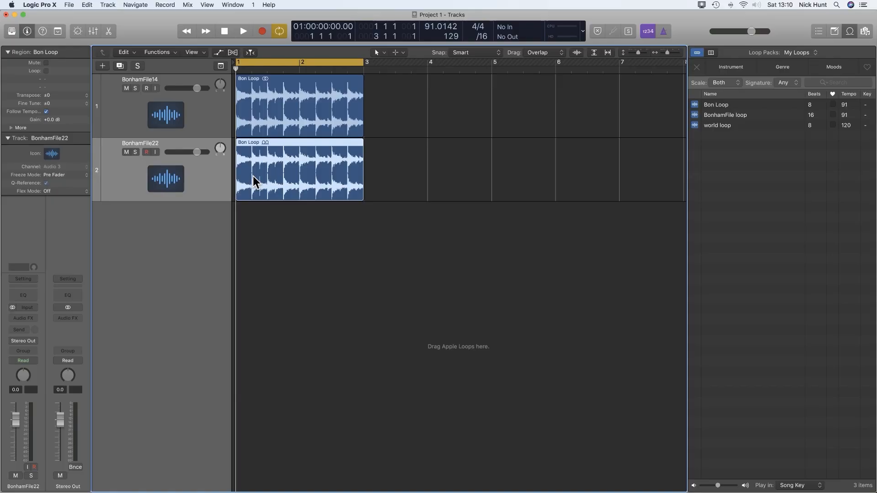
# Mute track 1, start playback, and enter a tempo of 110.
pyautogui.click(126, 88)
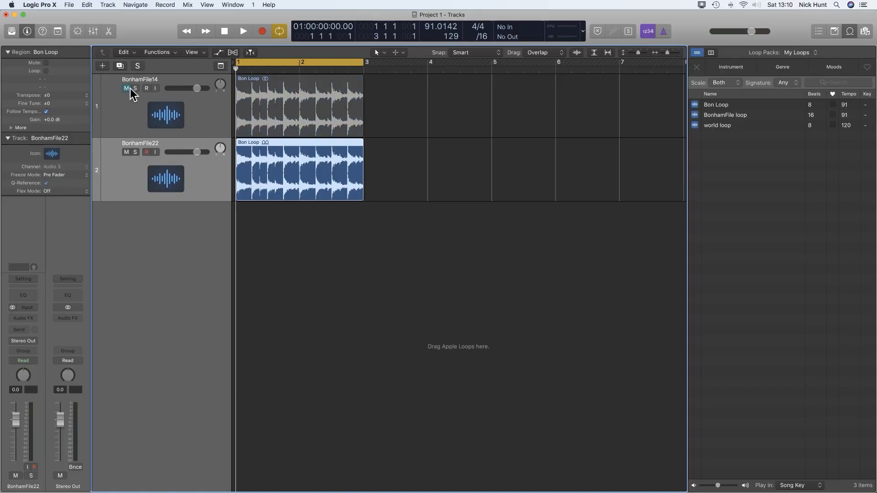
pyautogui.press('space')
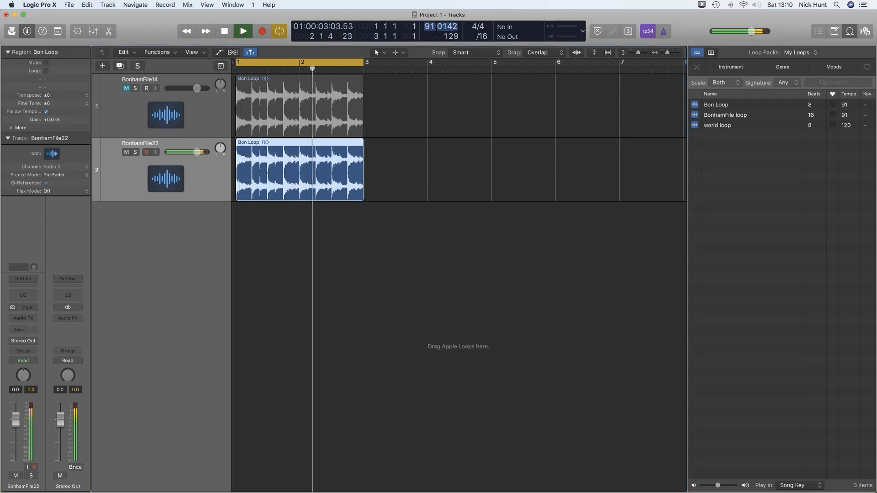
pyautogui.write('110')
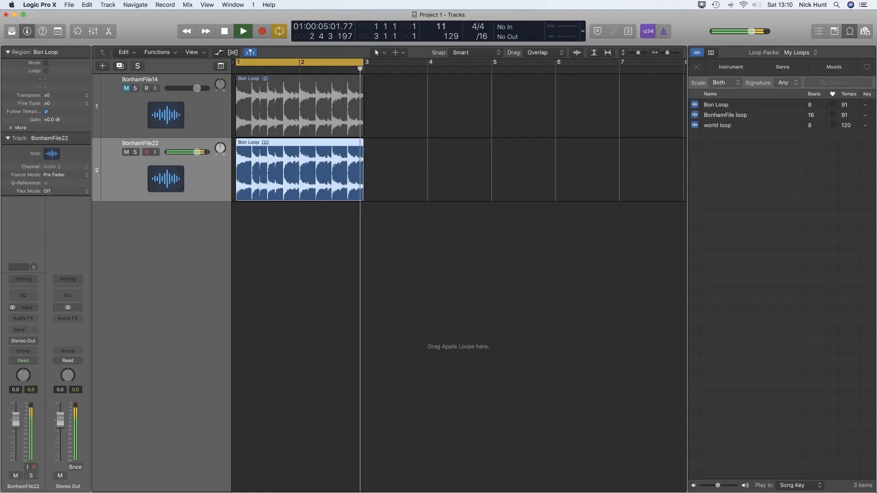
# Commit the 110 BPM tempo, lower the loop's gain to -2.9 dB, and show Flex controls.
pyautogui.press('Return')
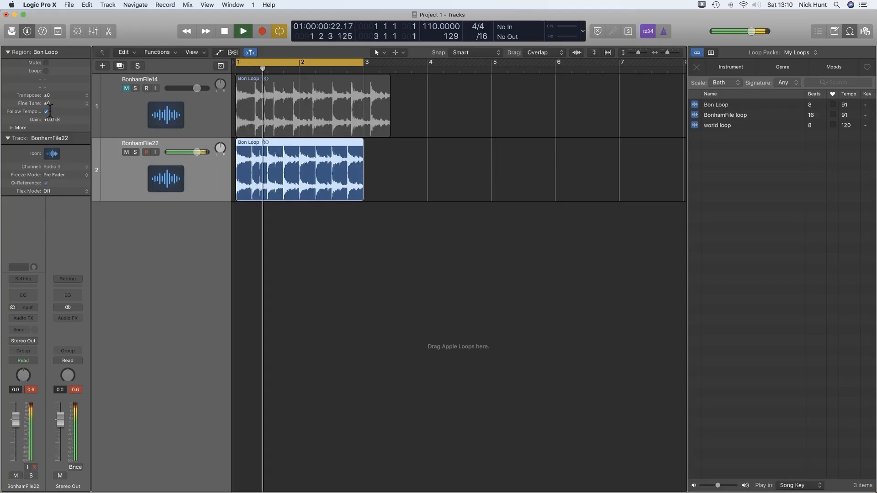
pyautogui.moveTo(54, 120); pyautogui.dragTo(54, 137)
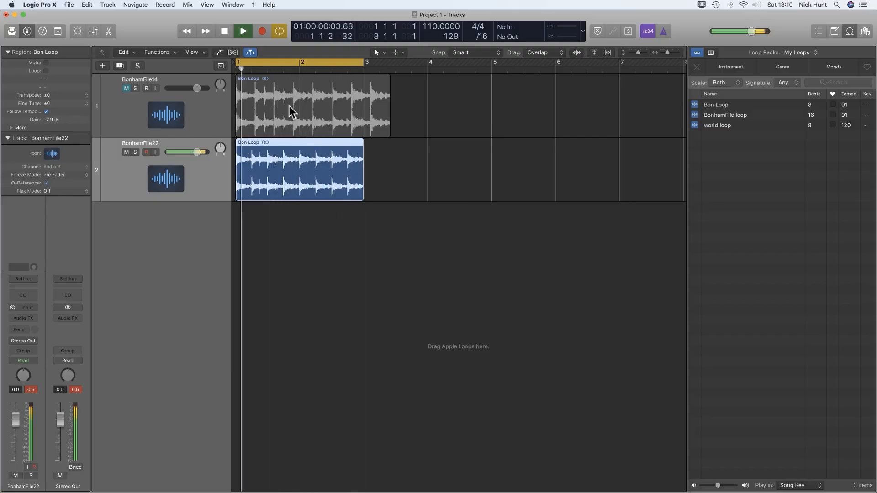
pyautogui.click(233, 52)
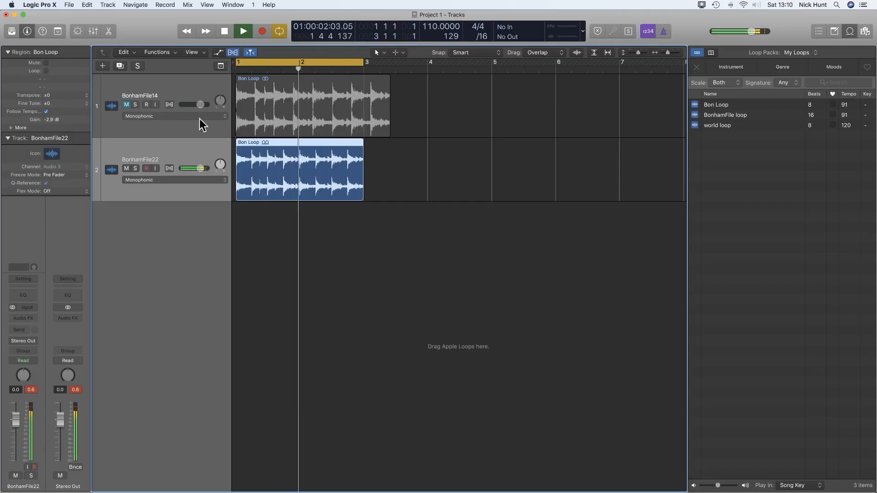
# Set track 2 to Flex Slicing and try 1/8 Note, then 1/8 Swing C quantize.
pyautogui.click(171, 172)
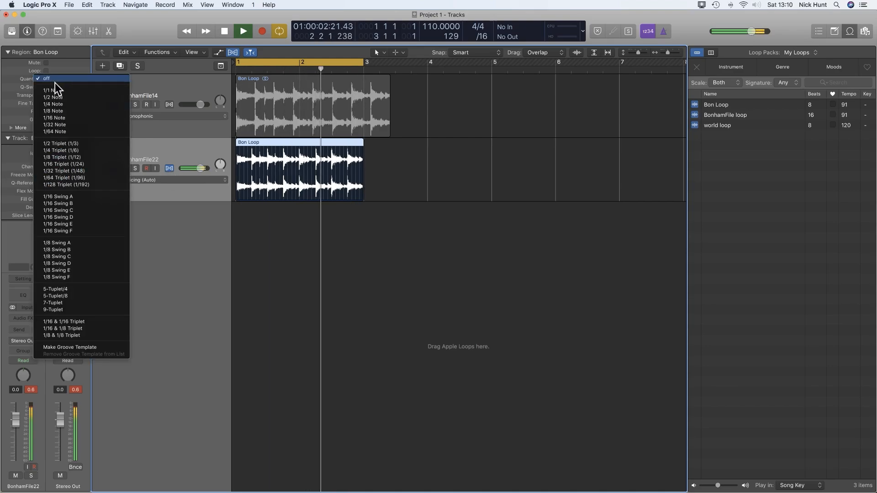
pyautogui.click(59, 110)
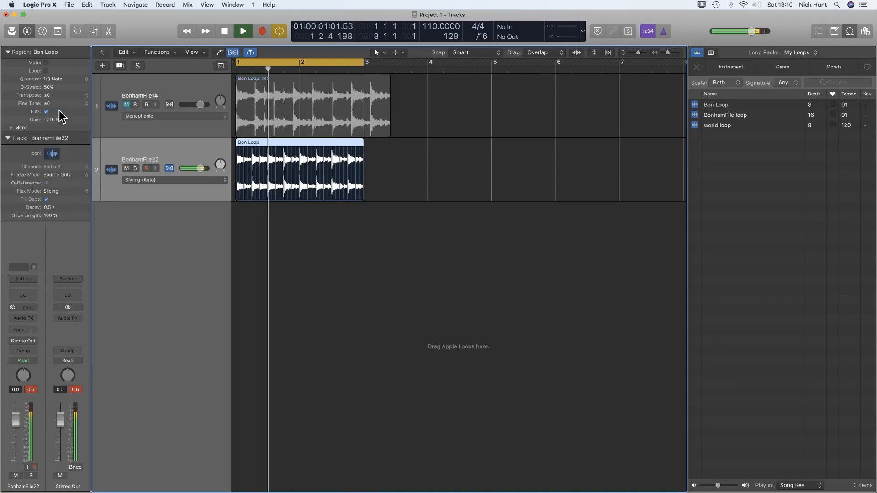
pyautogui.click(58, 79)
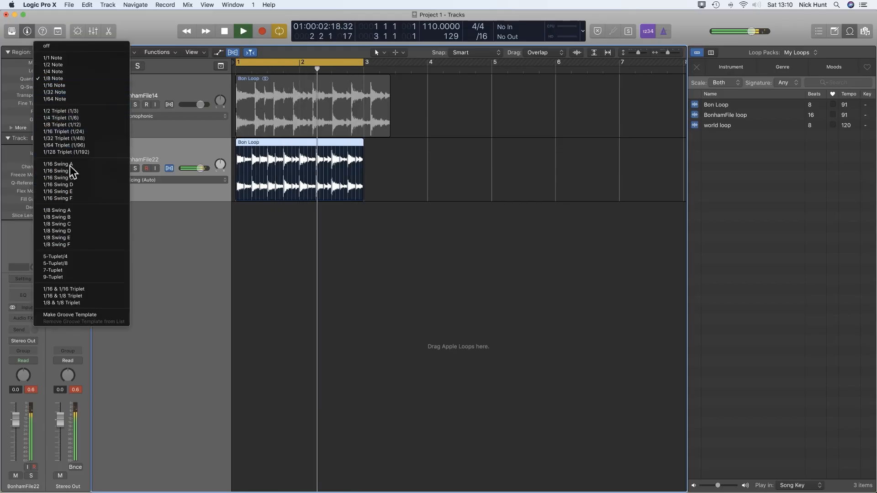
pyautogui.click(81, 226)
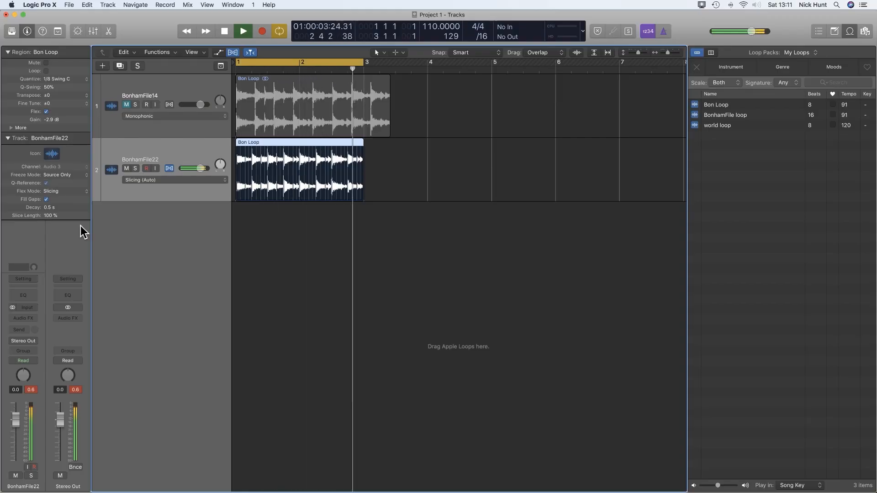
# Set the loop's quantize back to off.
pyautogui.click(59, 79)
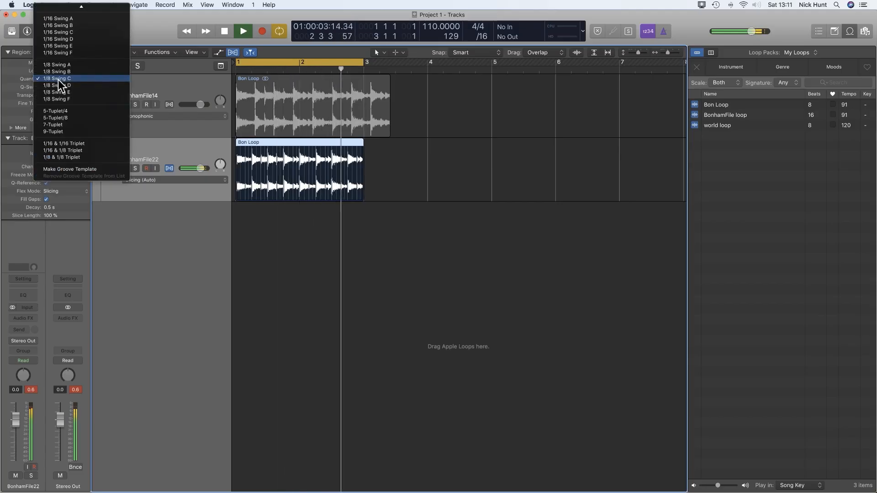
pyautogui.moveTo(68, 4)
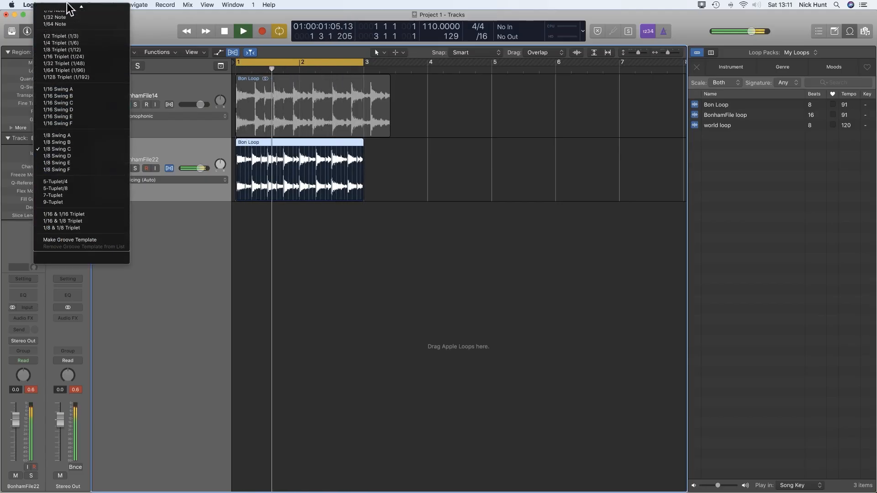
pyautogui.click(67, 11)
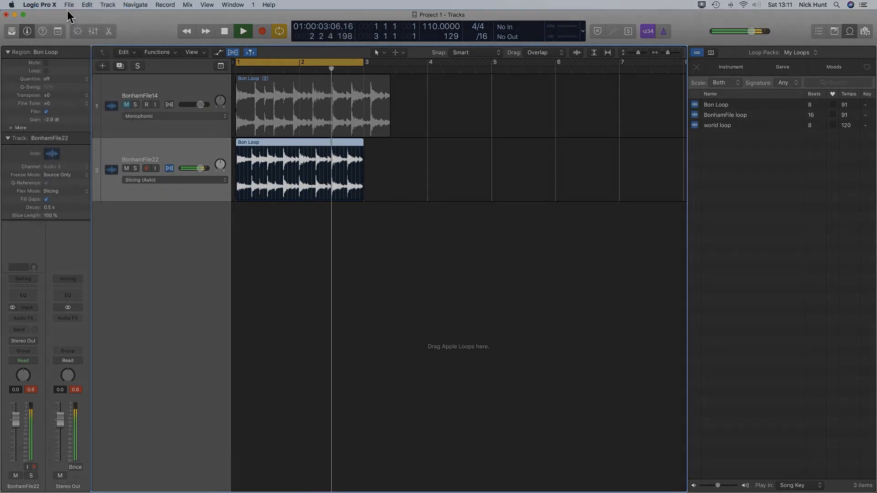